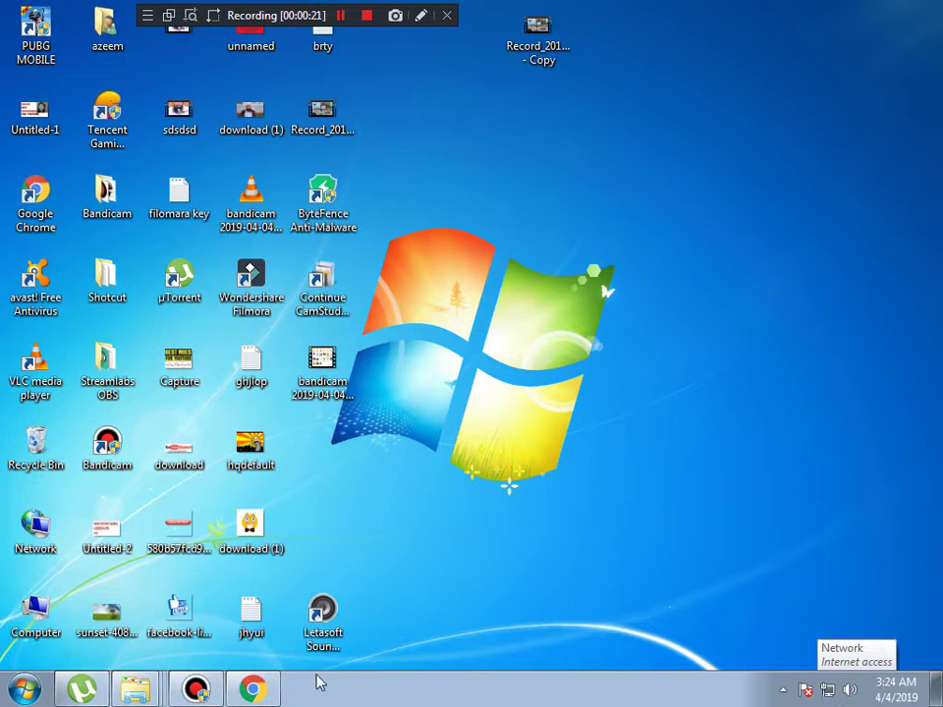
# Step: Search Google in Chrome for "pubg pc emulator" and open the Android Authority article on the official PUBG Mobile emulator
pyautogui.click(252, 688)
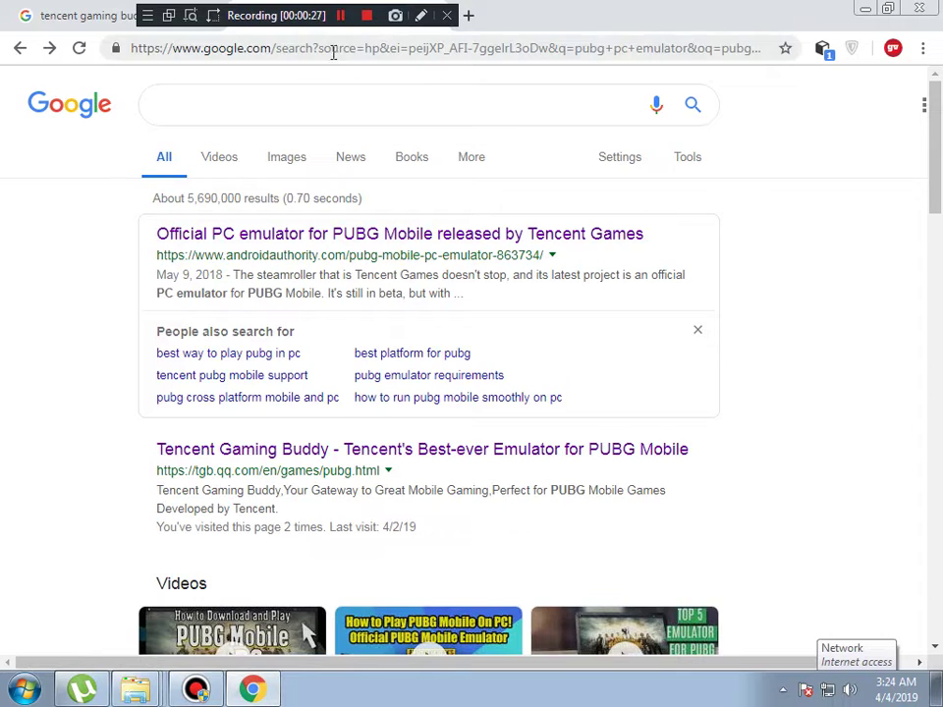
pyautogui.click(256, 101)
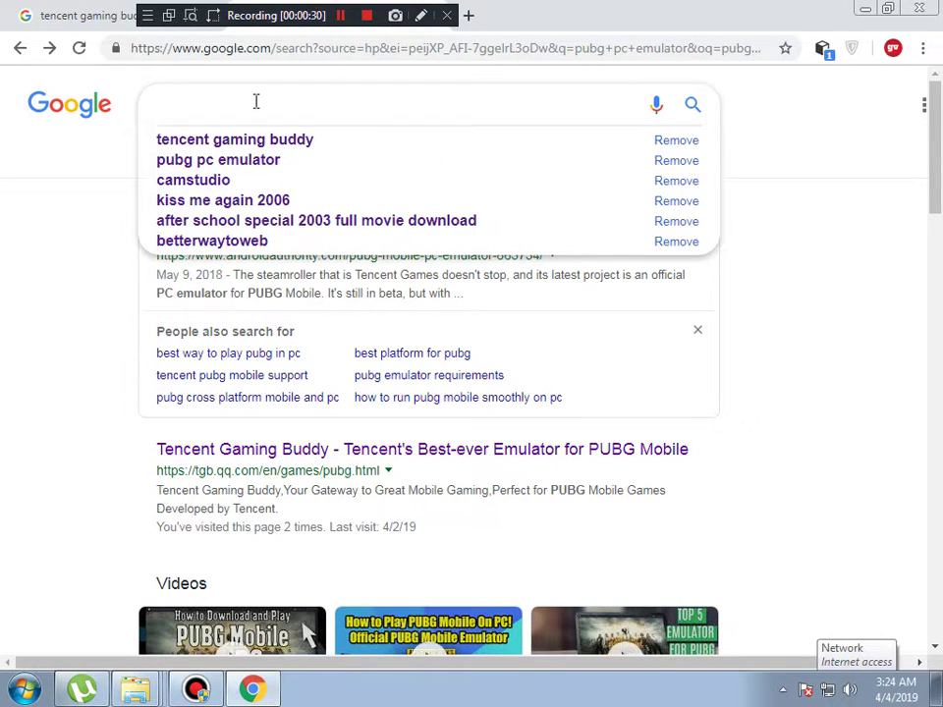
pyautogui.click(240, 160)
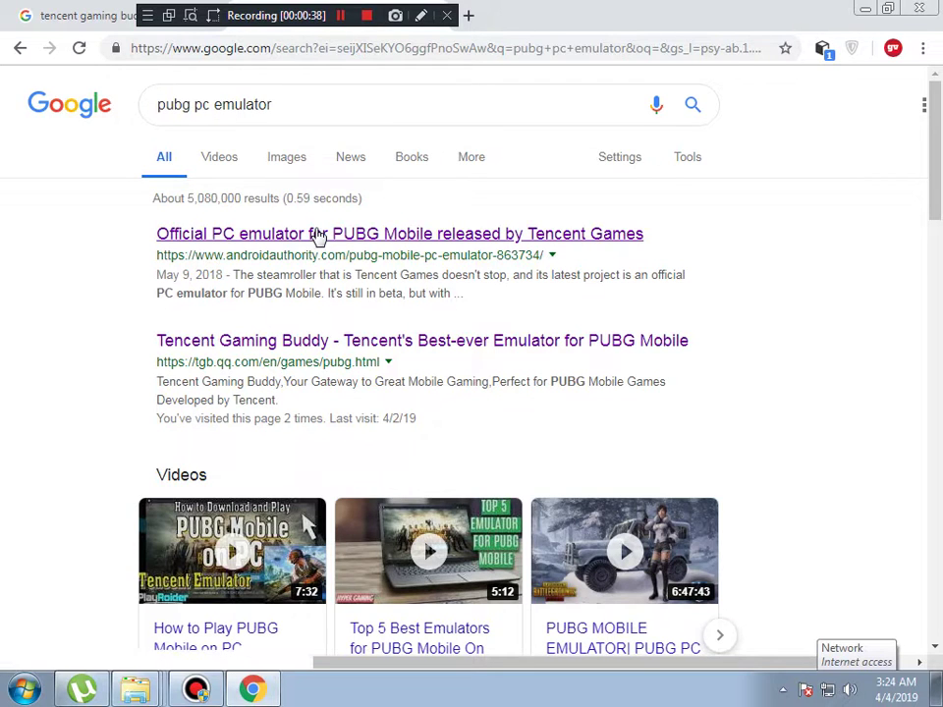
pyautogui.click(314, 235)
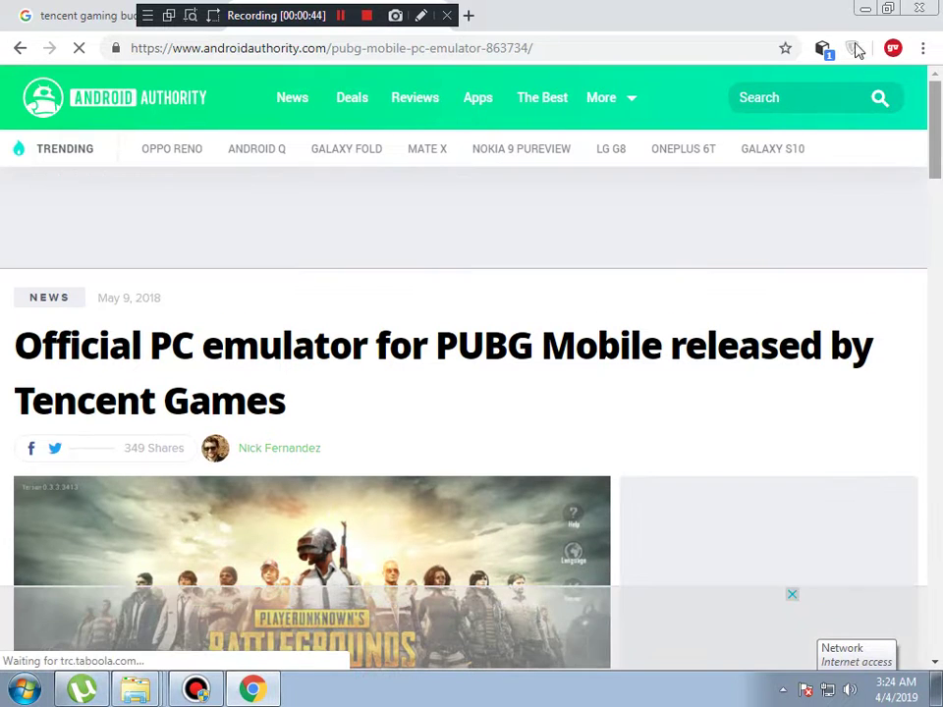
# Step: Read through the article in a smaller browser window to find its Tencent Gaming Buddy download link
pyautogui.click(888, 11)
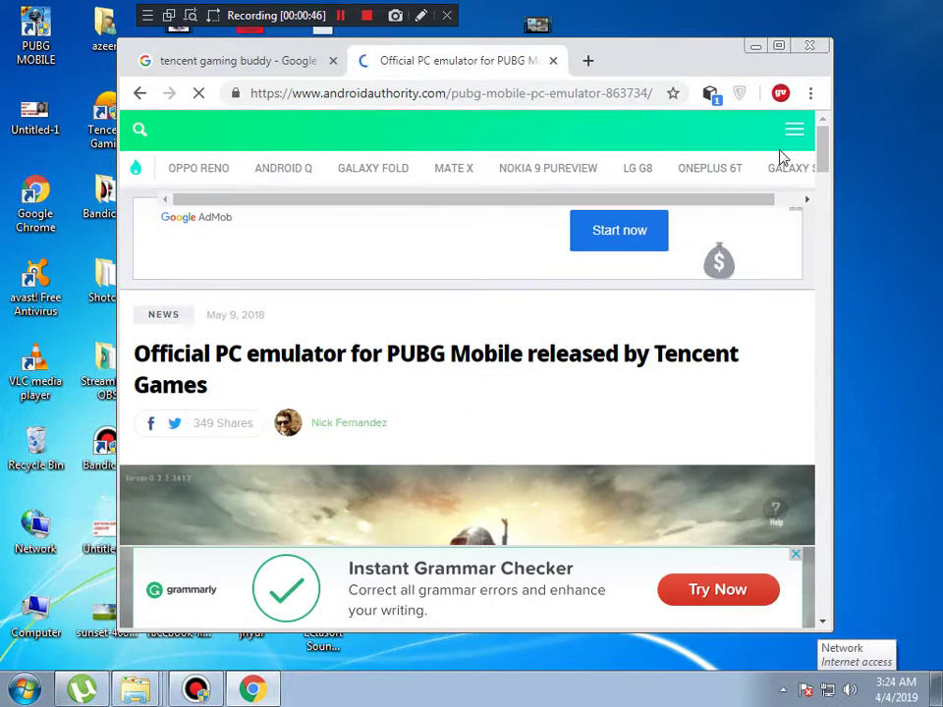
pyautogui.click(822, 622)
pyautogui.click(823, 623)
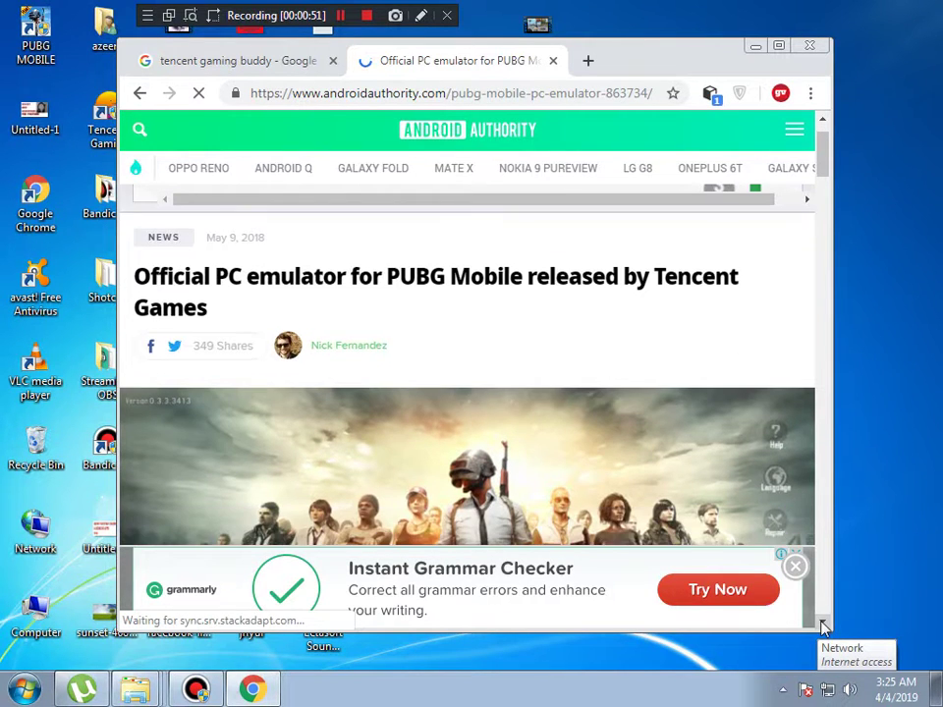
pyautogui.click(823, 623)
pyautogui.click(822, 623)
pyautogui.click(822, 622)
pyautogui.click(823, 622)
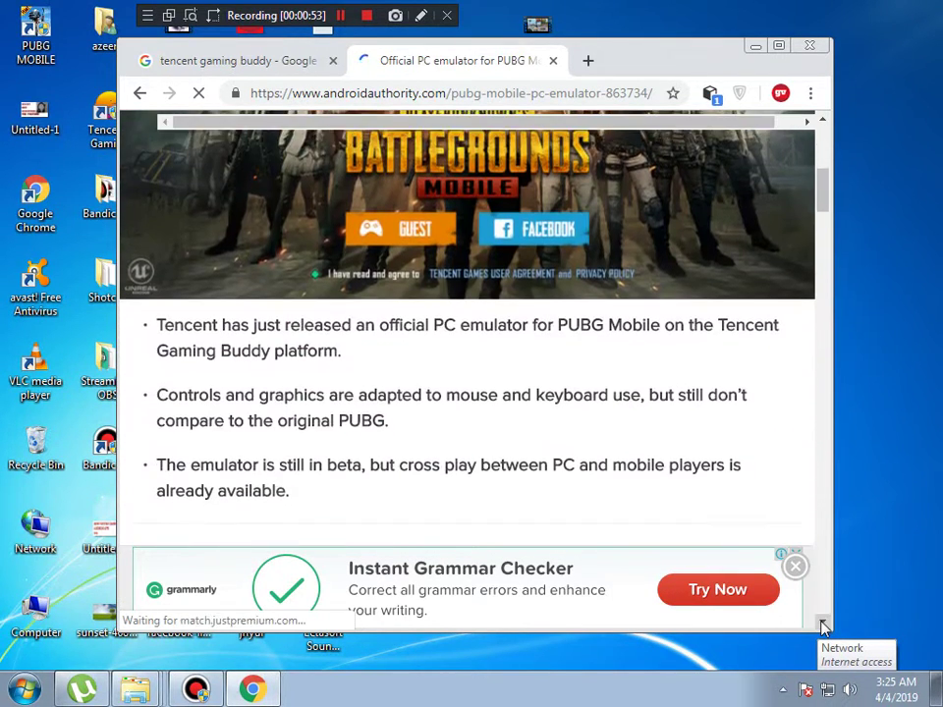
pyautogui.click(822, 622)
pyautogui.click(823, 622)
pyautogui.click(822, 623)
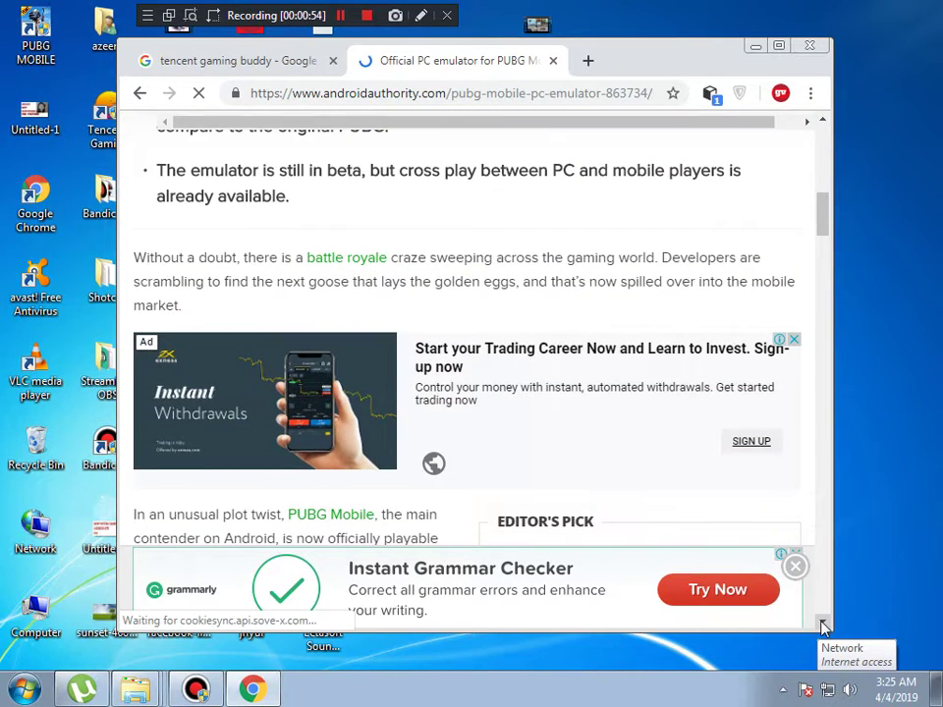
pyautogui.click(823, 623)
pyautogui.click(823, 622)
pyautogui.click(822, 623)
pyautogui.click(823, 623)
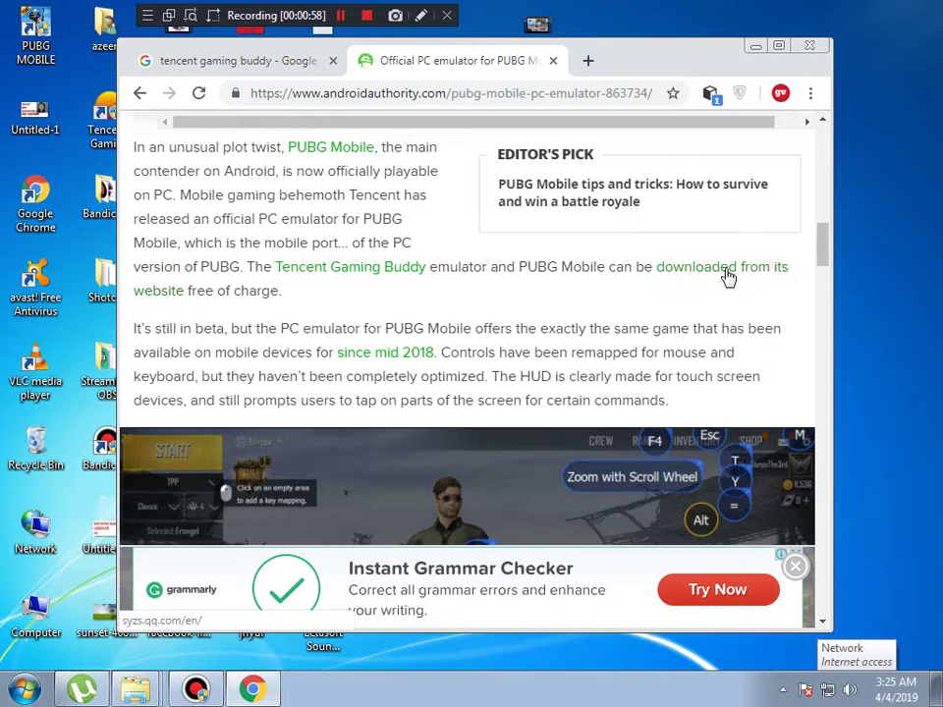
# Step: Open the Tencent Gaming Buddy PUBG page from the other tab's search results, locate its download option and minimize the browser
pyautogui.click(263, 59)
pyautogui.click(429, 288)
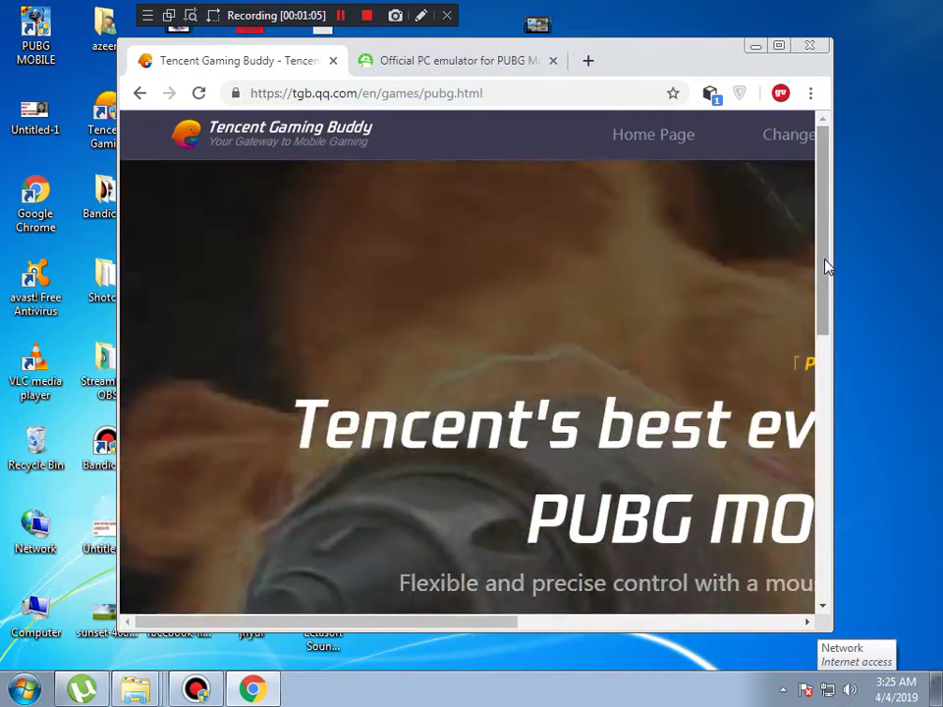
pyautogui.moveTo(824, 266); pyautogui.dragTo(836, 366)
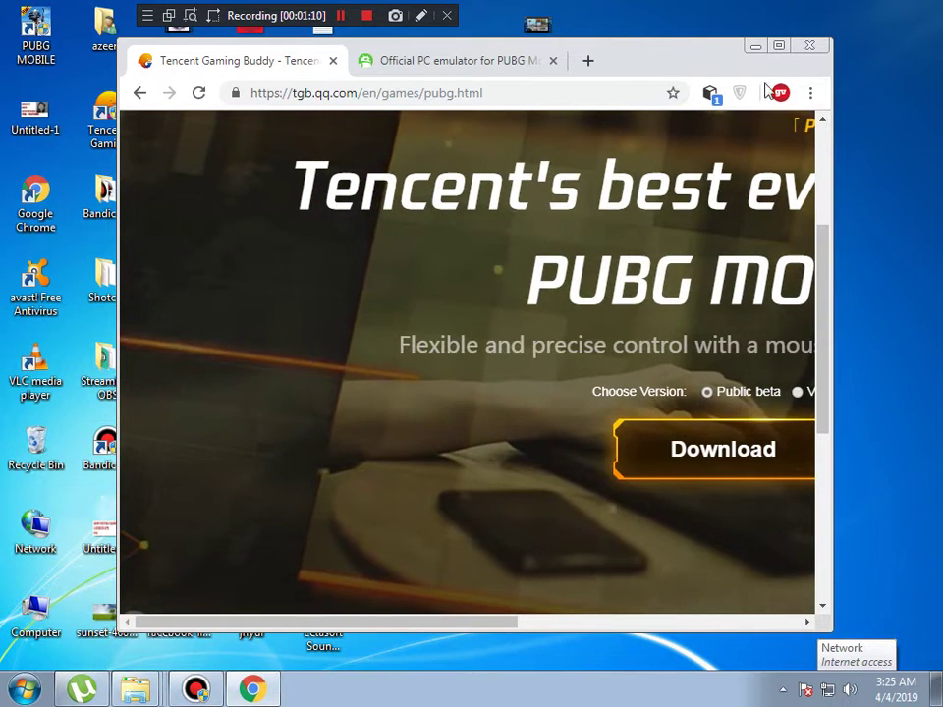
pyautogui.click(754, 47)
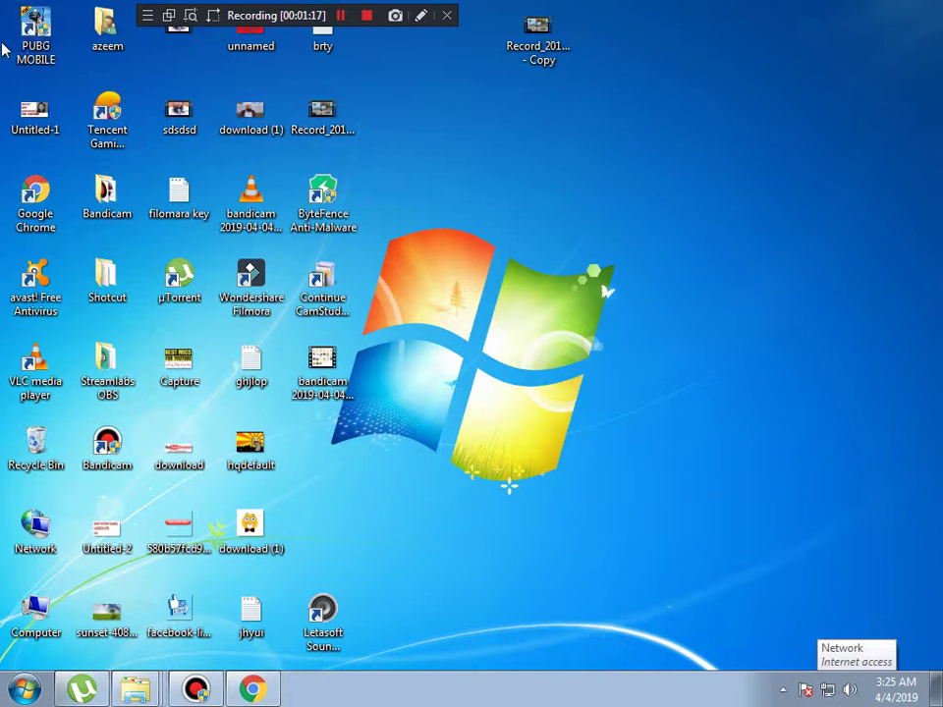
# Step: Launch PUBG MOBILE from its desktop shortcut and minimize the Game Center and emulator windows
pyautogui.rightClick(45, 37)
pyautogui.click(87, 45)
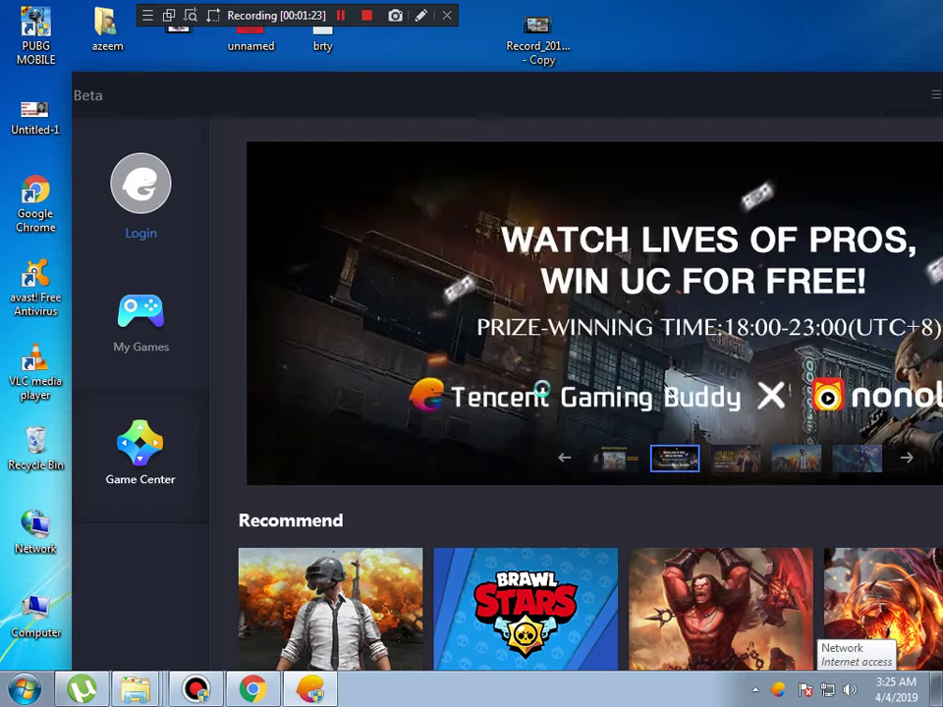
pyautogui.moveTo(618, 107); pyautogui.dragTo(541, 77)
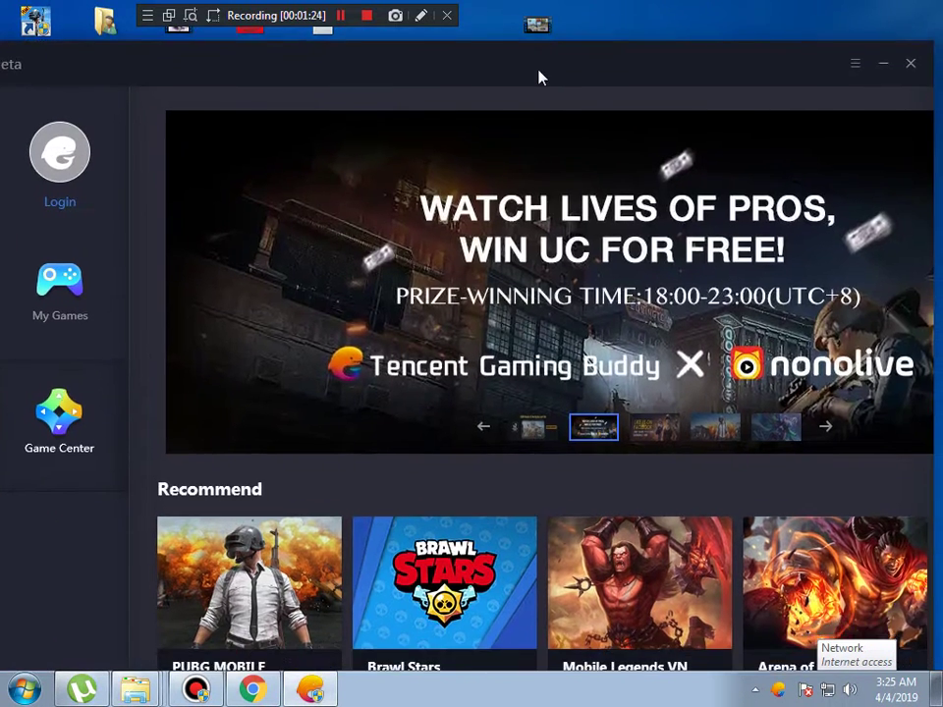
pyautogui.click(883, 64)
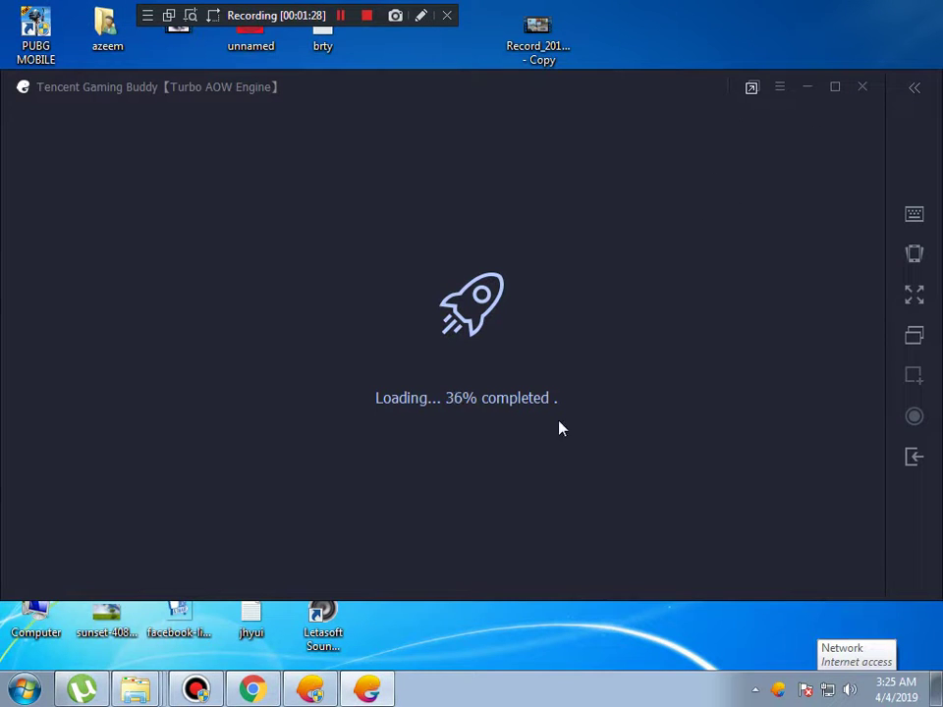
pyautogui.click(810, 89)
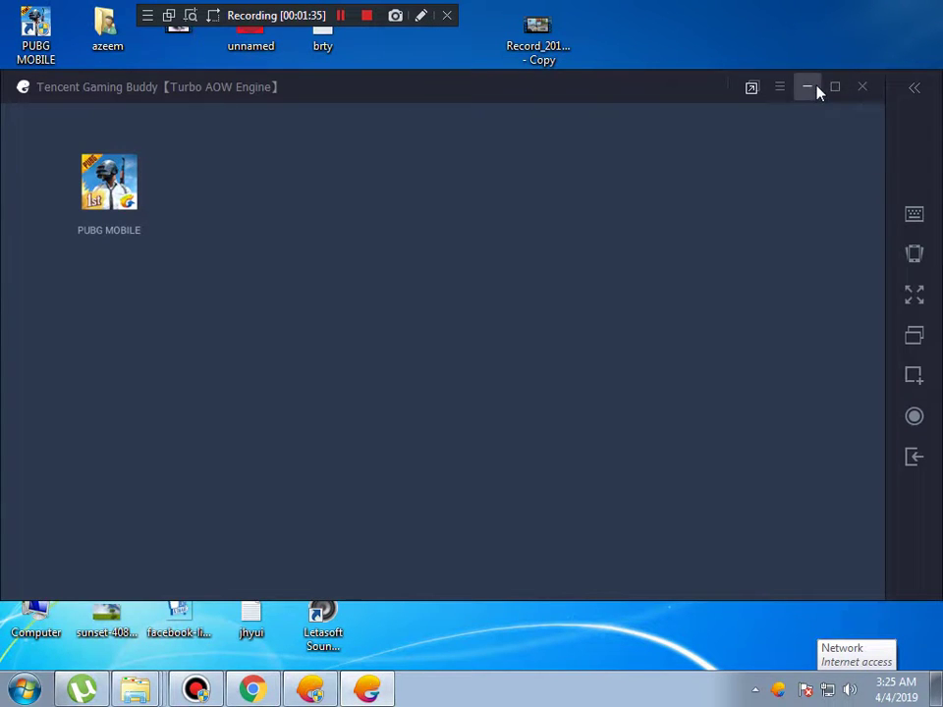
pyautogui.click(813, 90)
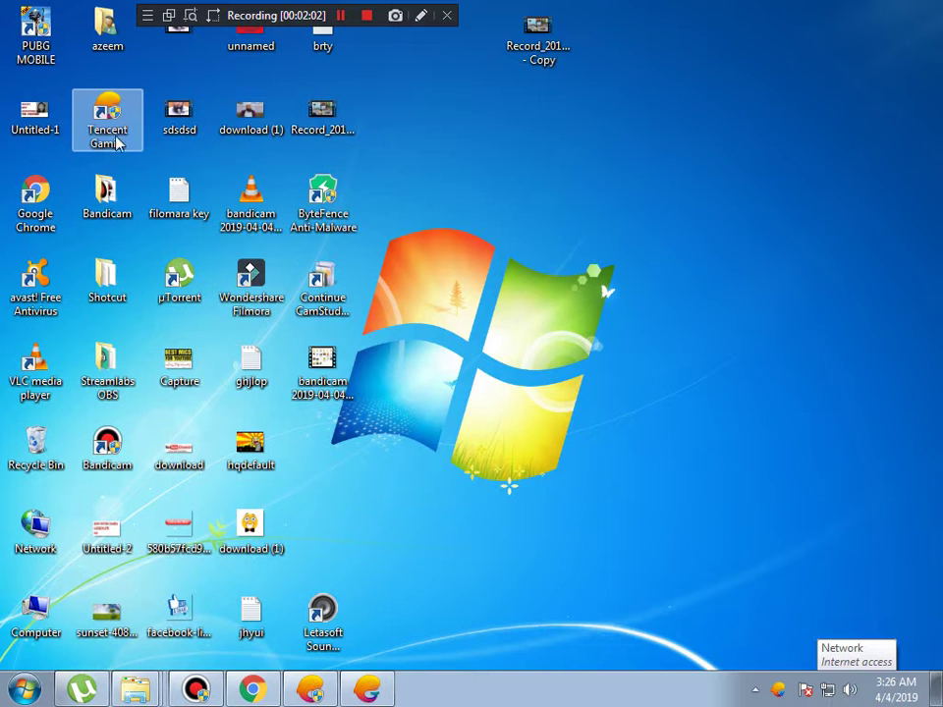
# Step: Restore the emulator window, start PUBG MOBILE in it and dismiss the recharge offer
pyautogui.click(36, 35)
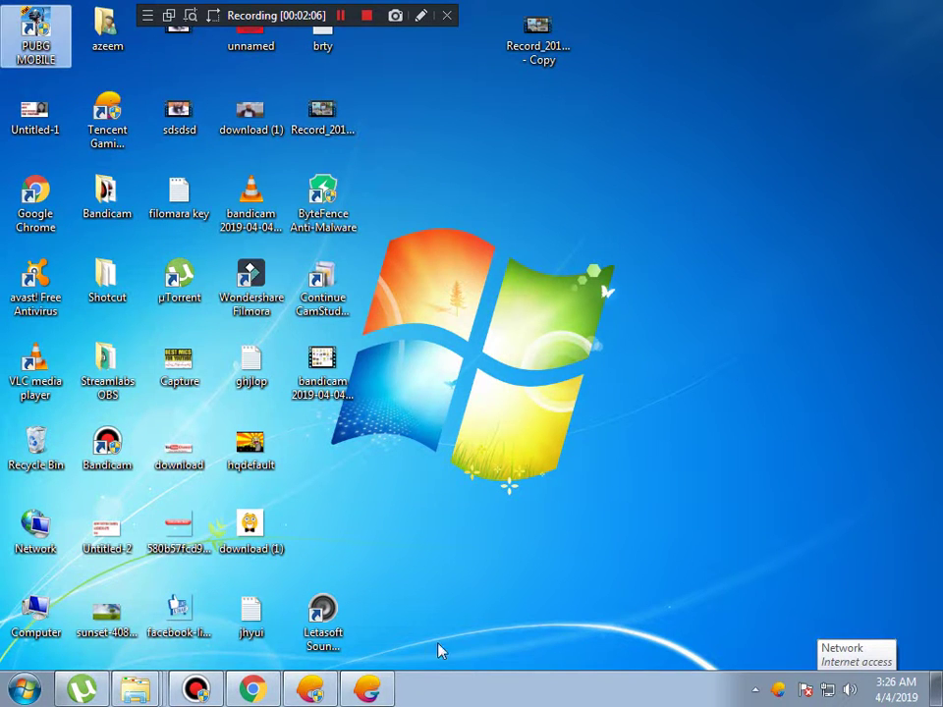
pyautogui.click(375, 689)
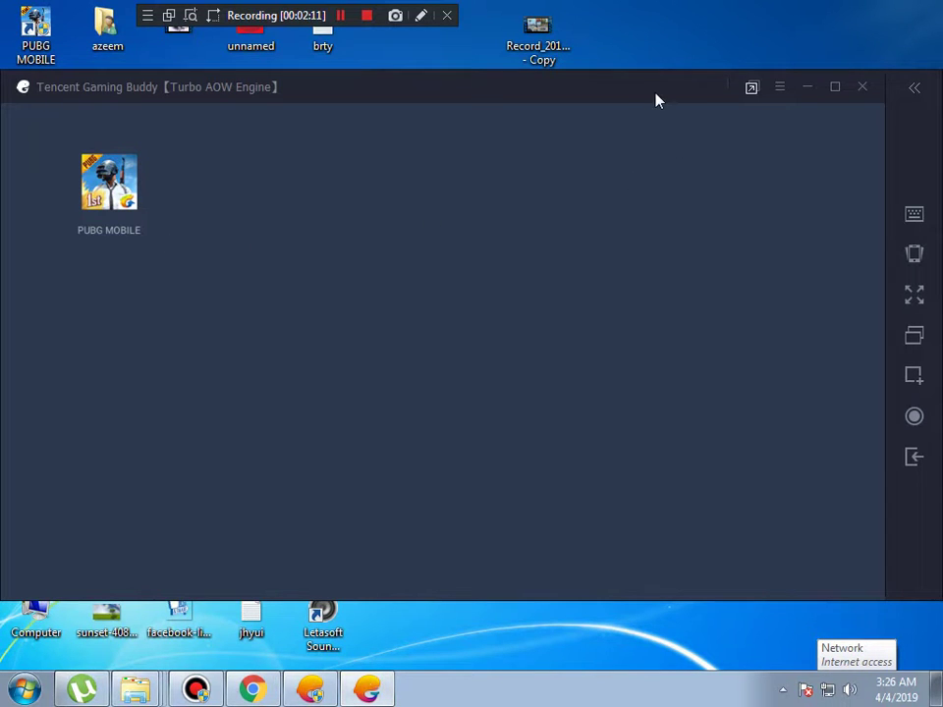
pyautogui.moveTo(654, 93); pyautogui.dragTo(619, 88)
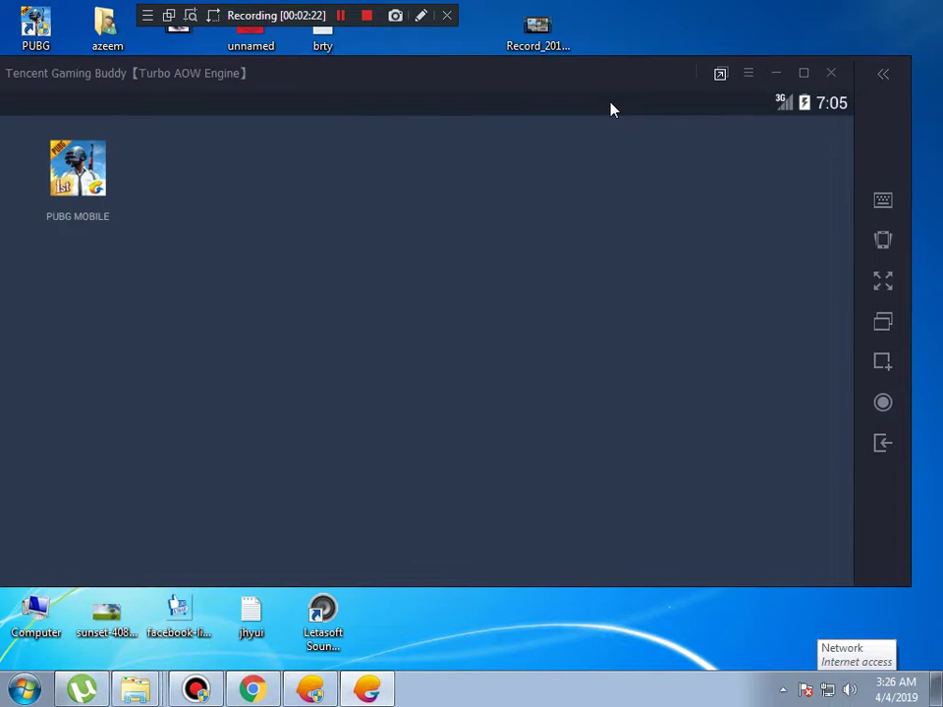
pyautogui.moveTo(611, 107); pyautogui.dragTo(597, 97)
pyautogui.click(91, 175)
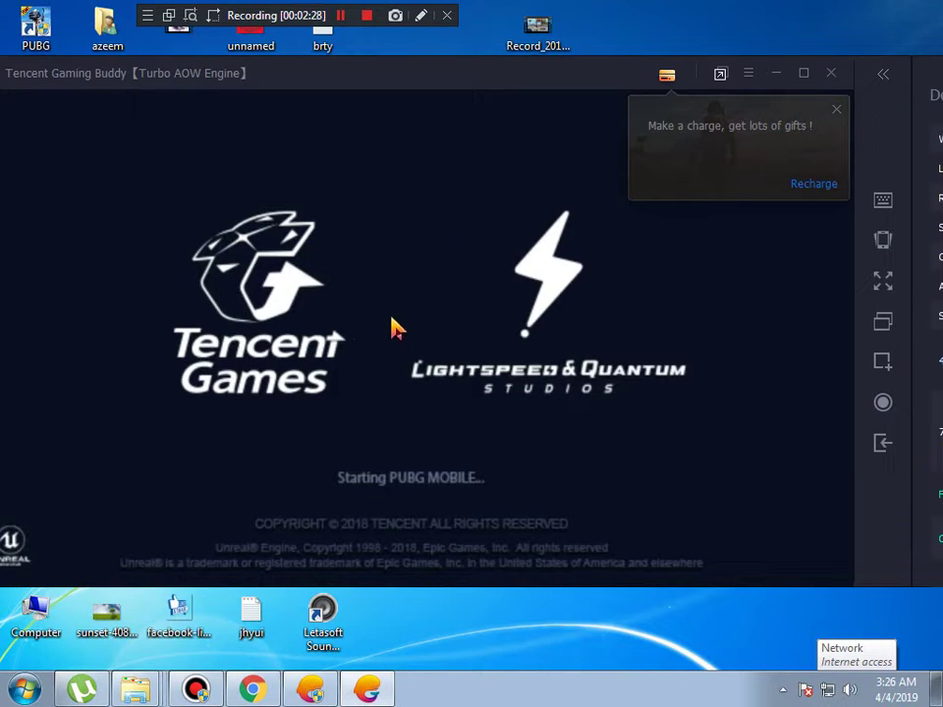
pyautogui.click(835, 115)
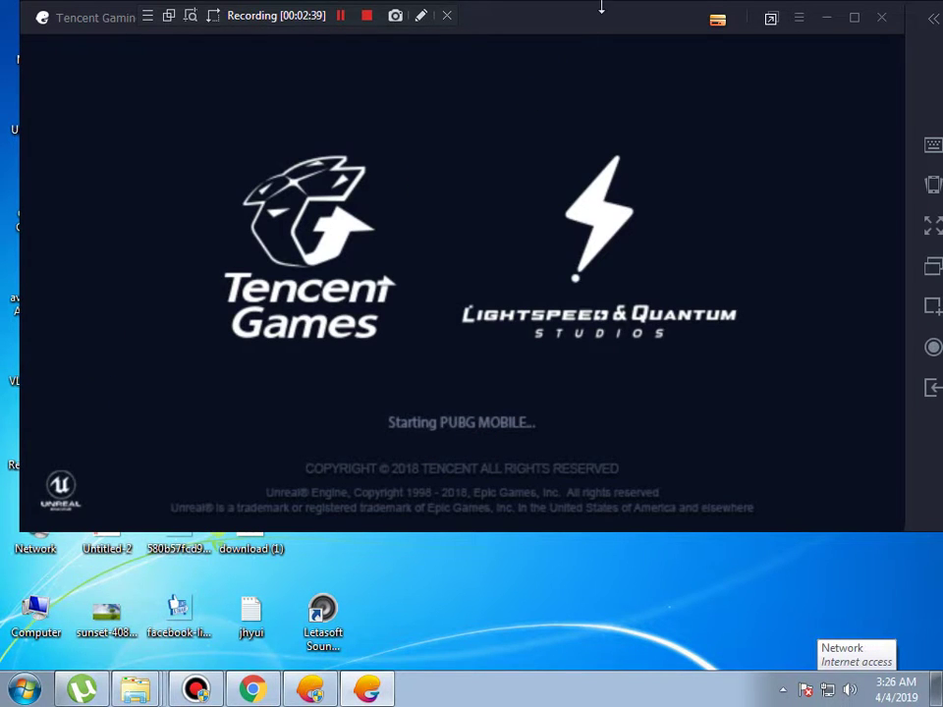
pyautogui.moveTo(585, 27); pyautogui.dragTo(539, 60)
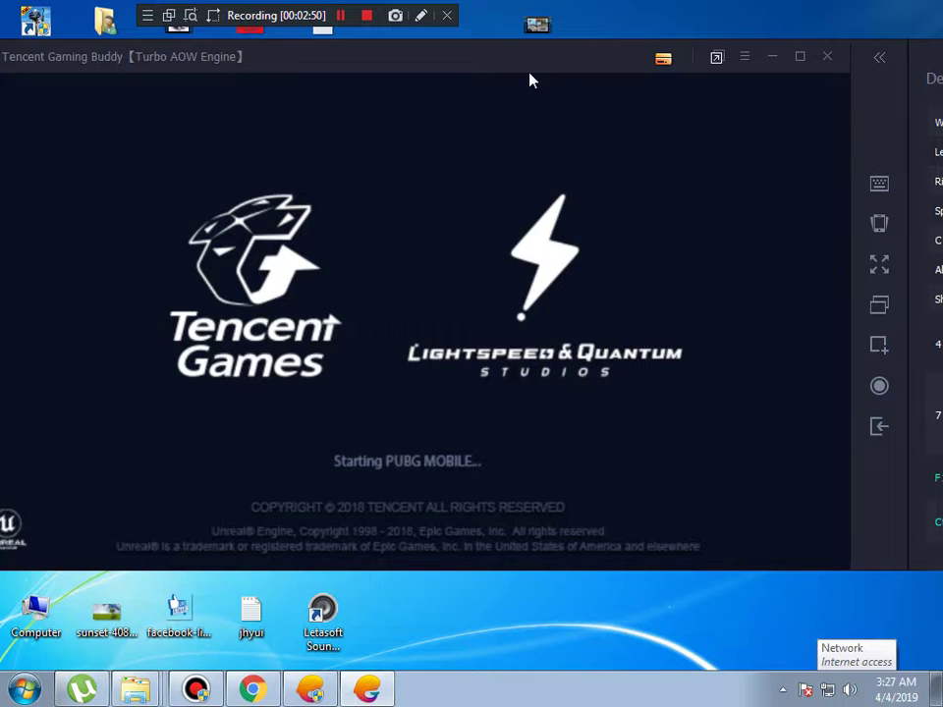
pyautogui.moveTo(525, 66); pyautogui.dragTo(559, 162)
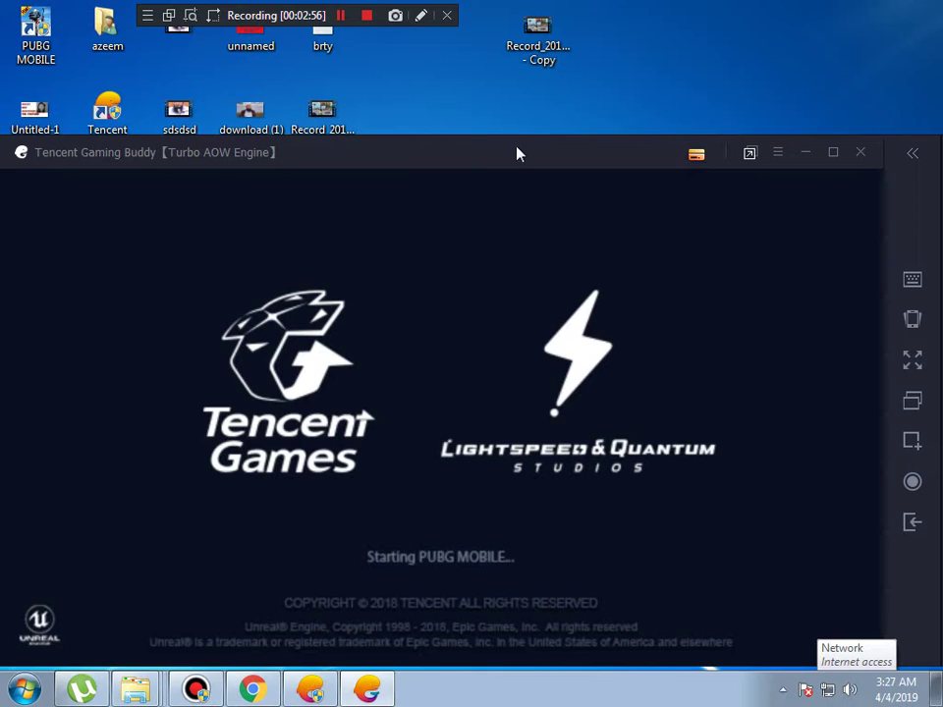
pyautogui.moveTo(517, 153); pyautogui.dragTo(552, 147)
# Step: Look at the PUBG MOBILE details page in the Game Center, close that window and reposition the emulator
pyautogui.click(314, 690)
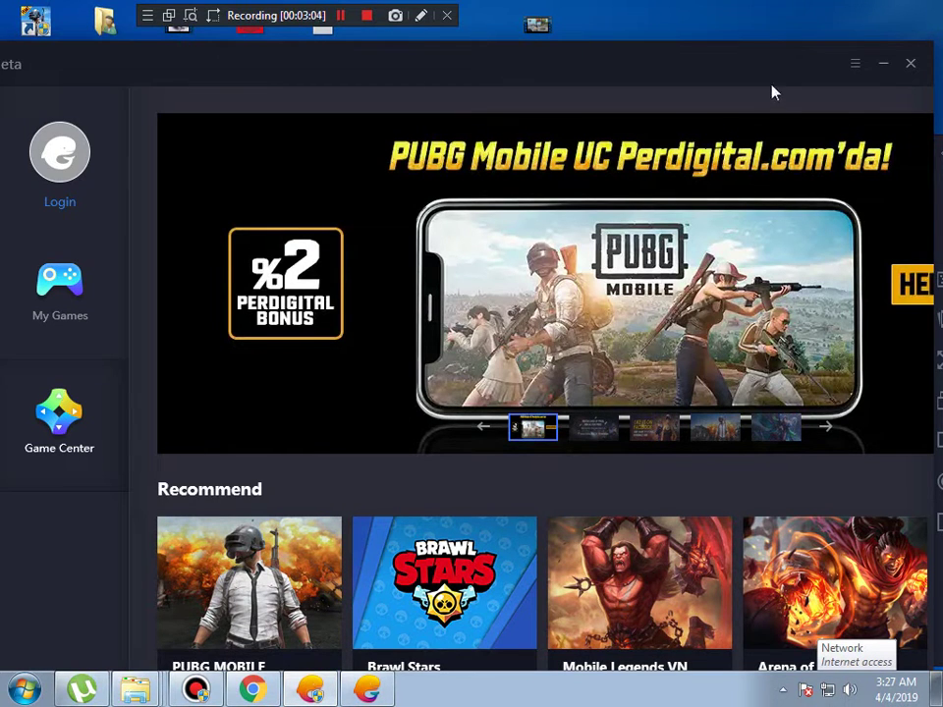
pyautogui.moveTo(759, 70); pyautogui.dragTo(713, 19)
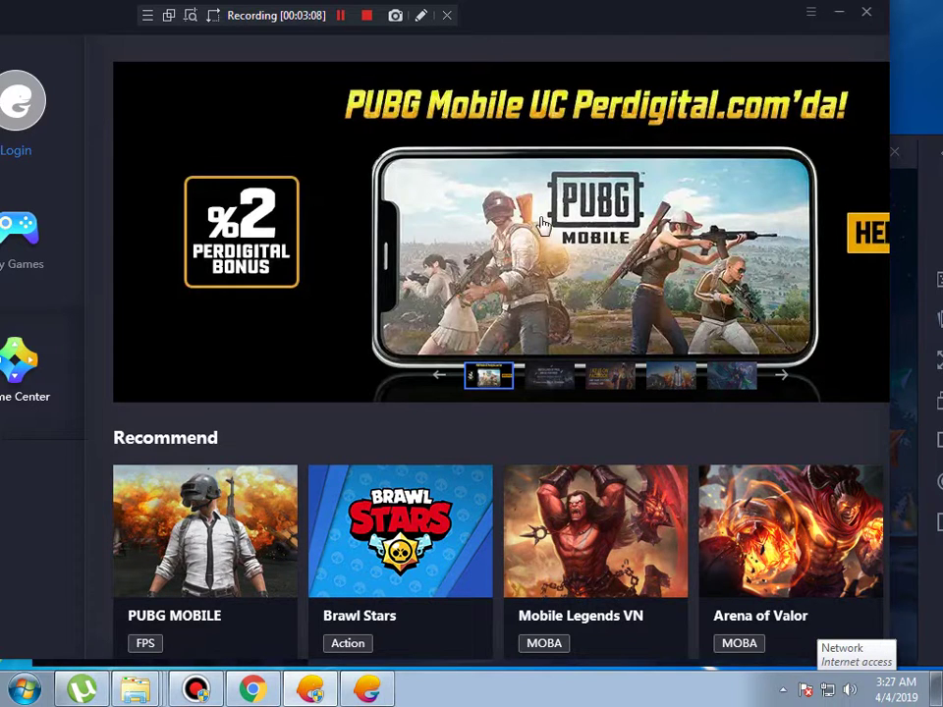
pyautogui.click(177, 558)
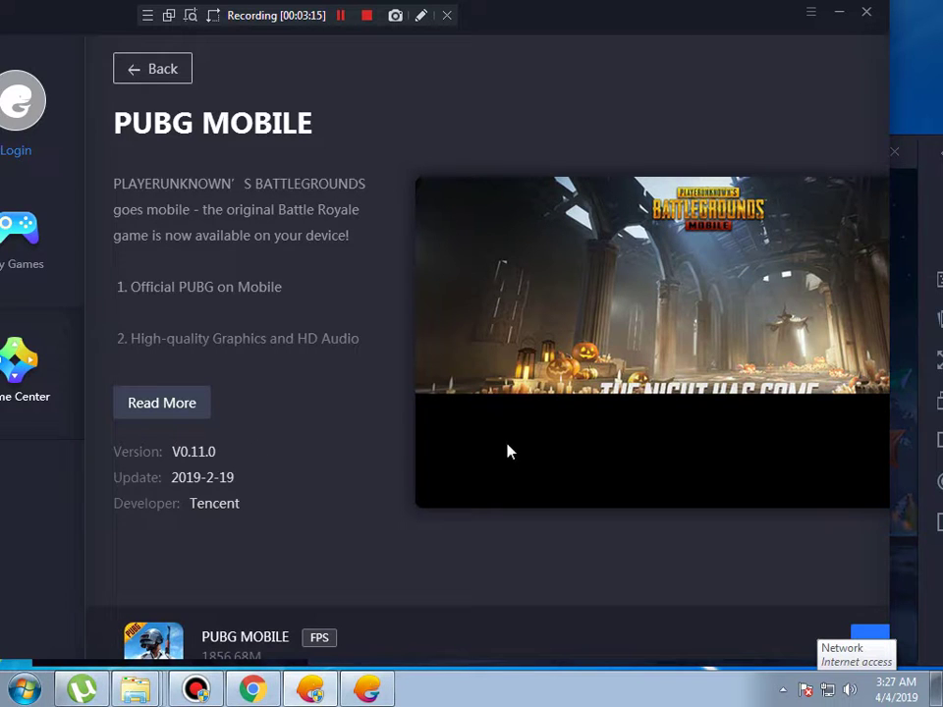
pyautogui.click(866, 13)
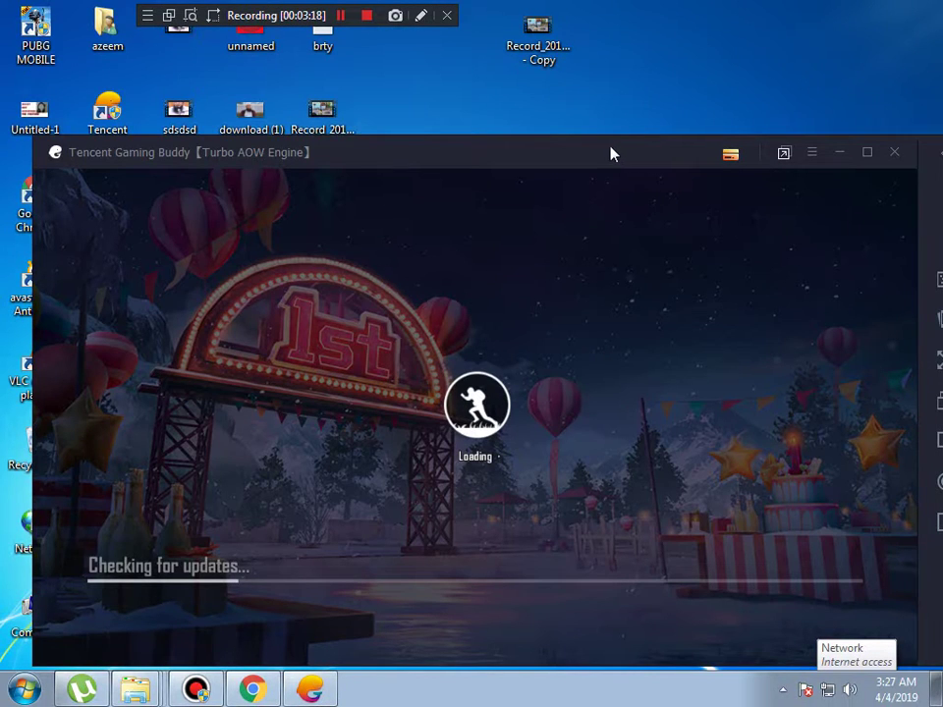
pyautogui.moveTo(610, 153); pyautogui.dragTo(579, 87)
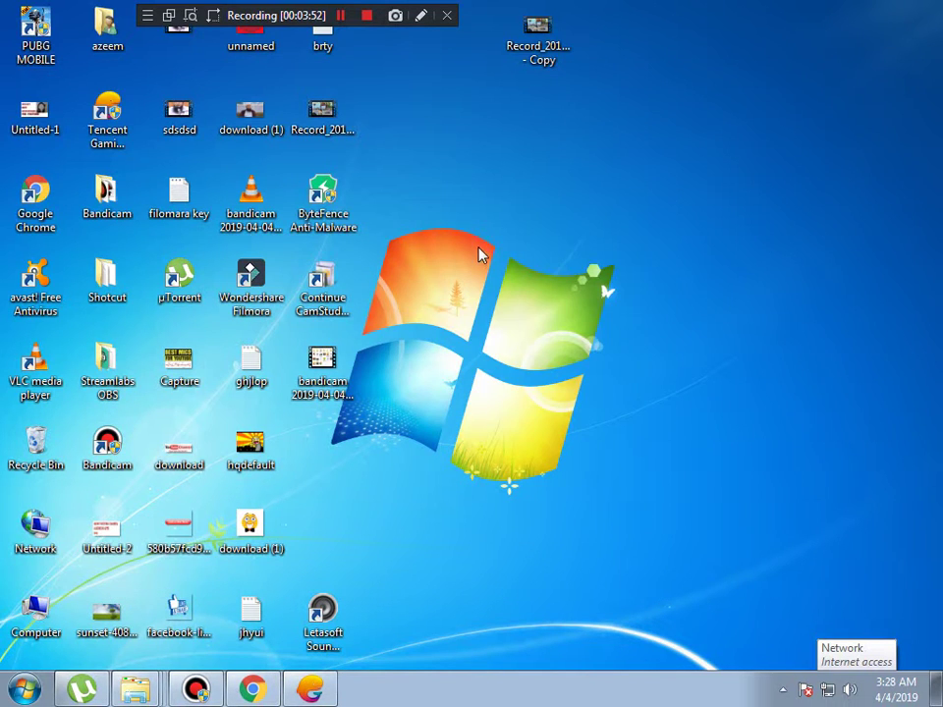
# Step: Open the desktop's Personalization settings to view the Windows 7 Basic theme selection, and close them
pyautogui.rightClick(477, 252)
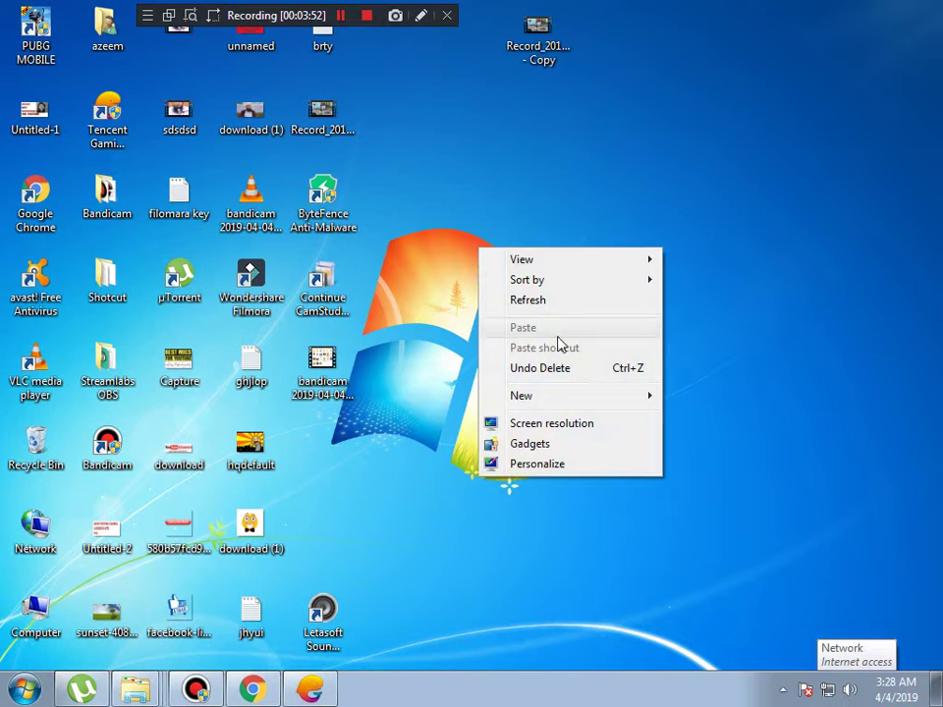
pyautogui.click(538, 464)
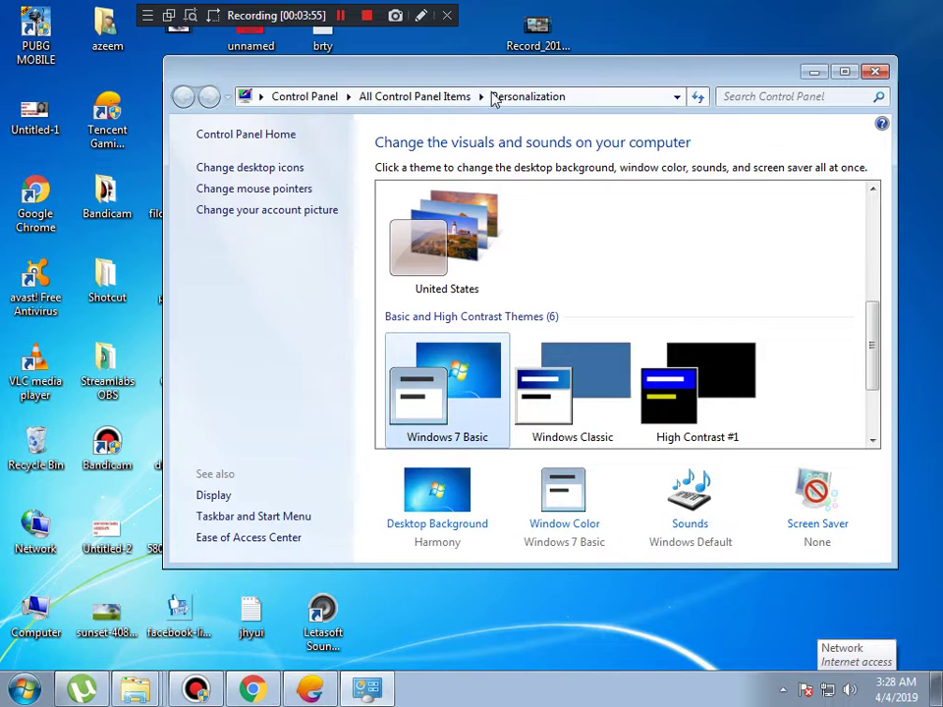
pyautogui.moveTo(640, 80); pyautogui.dragTo(597, 79)
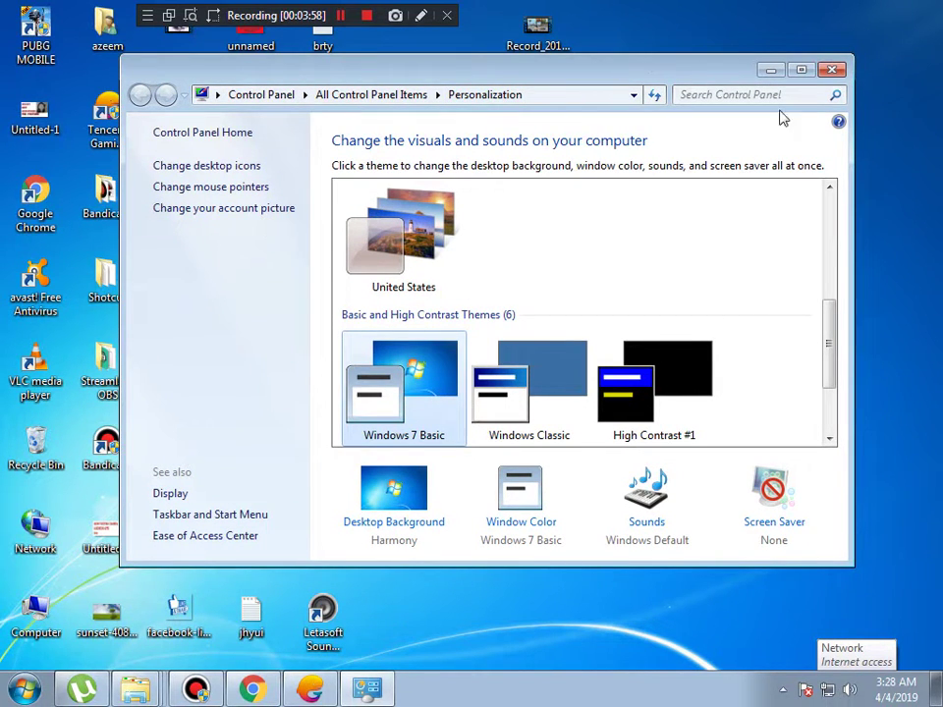
pyautogui.click(831, 69)
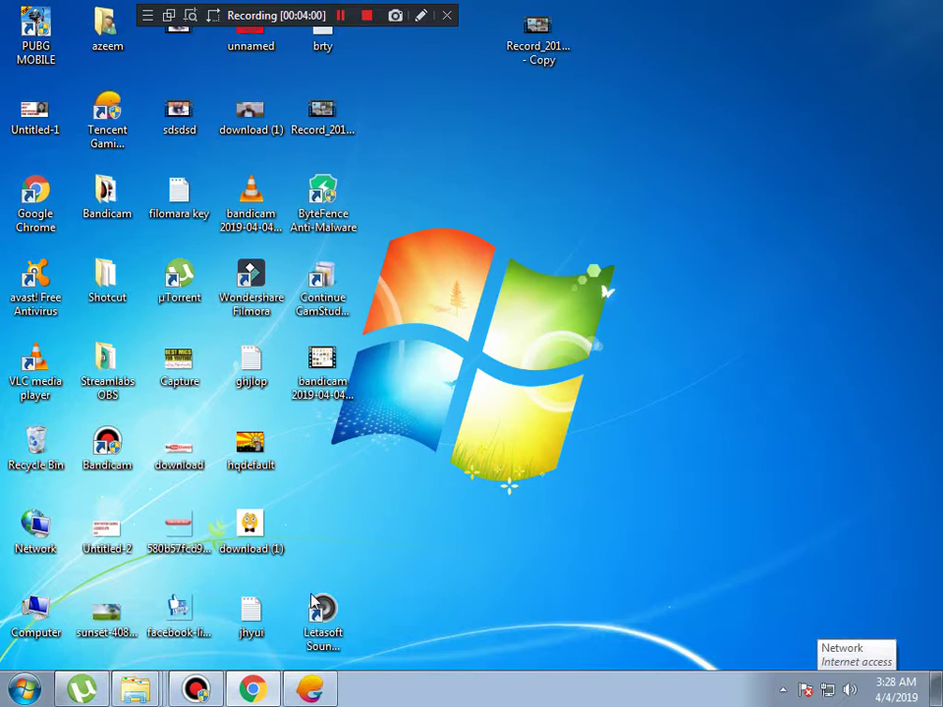
# Step: Check how PUBG MOBILE is loading in the emulator window and minimize it again
pyautogui.click(312, 690)
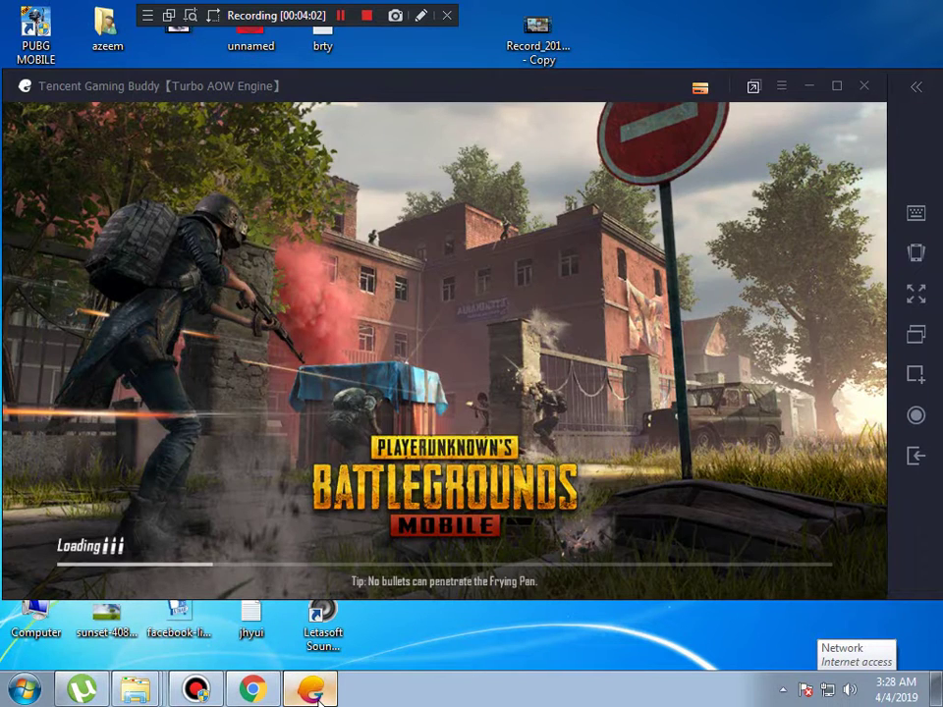
pyautogui.click(312, 690)
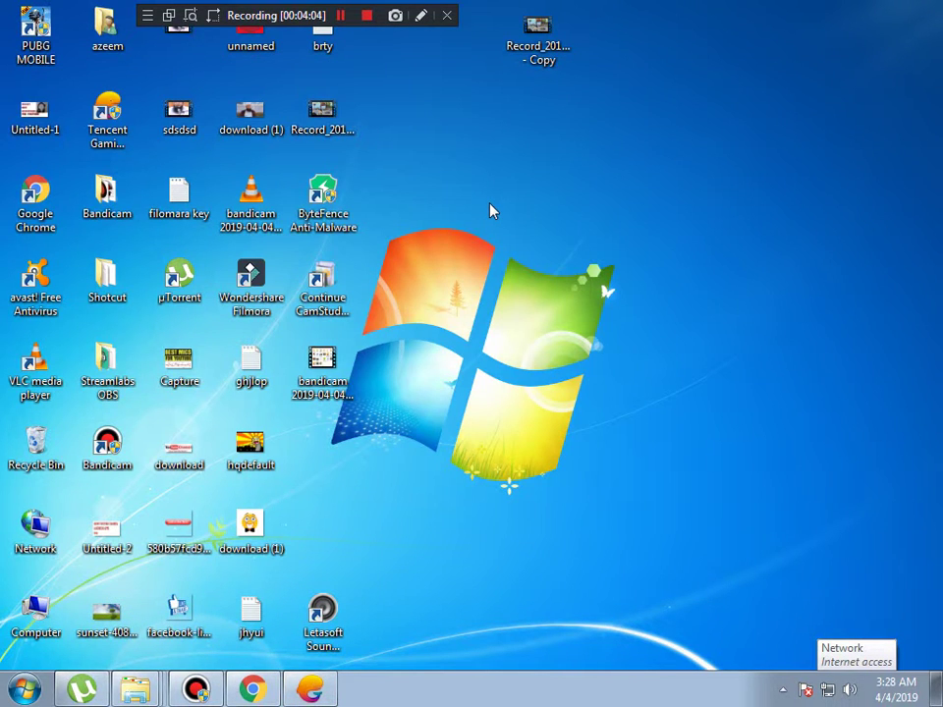
# Step: Open the computer's system properties to view its processor, installed memory and system type, and minimize both windows
pyautogui.doubleClick(38, 614)
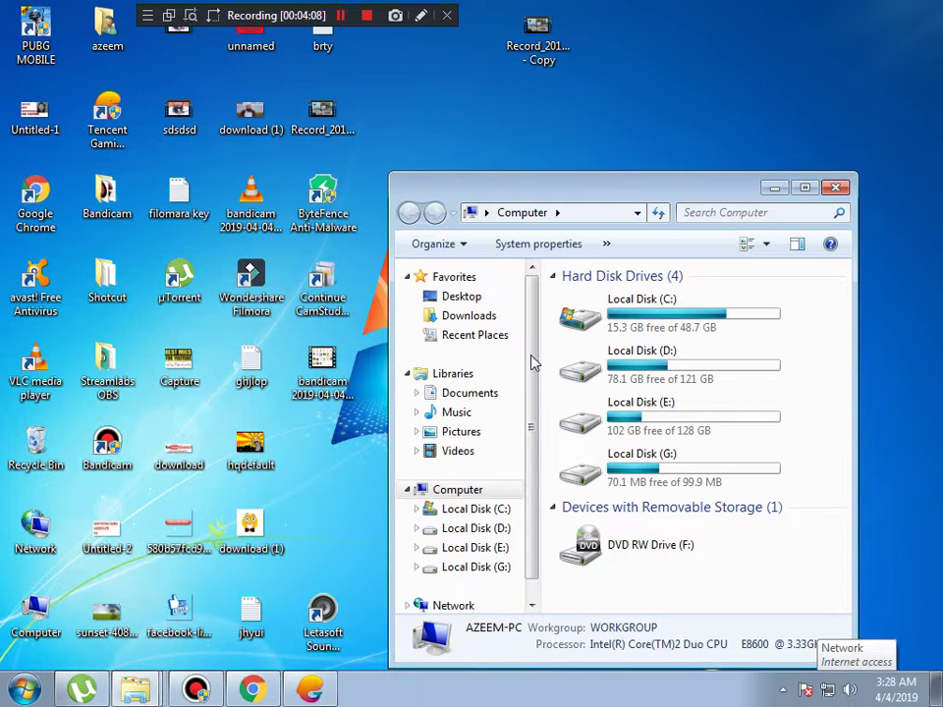
pyautogui.click(803, 190)
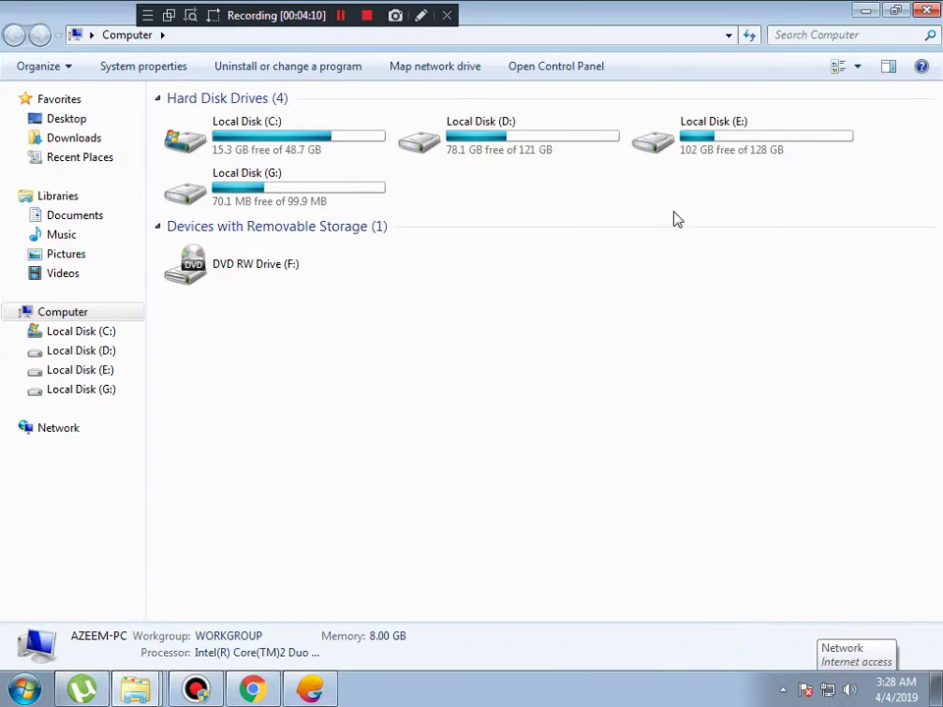
pyautogui.rightClick(451, 316)
pyautogui.click(511, 509)
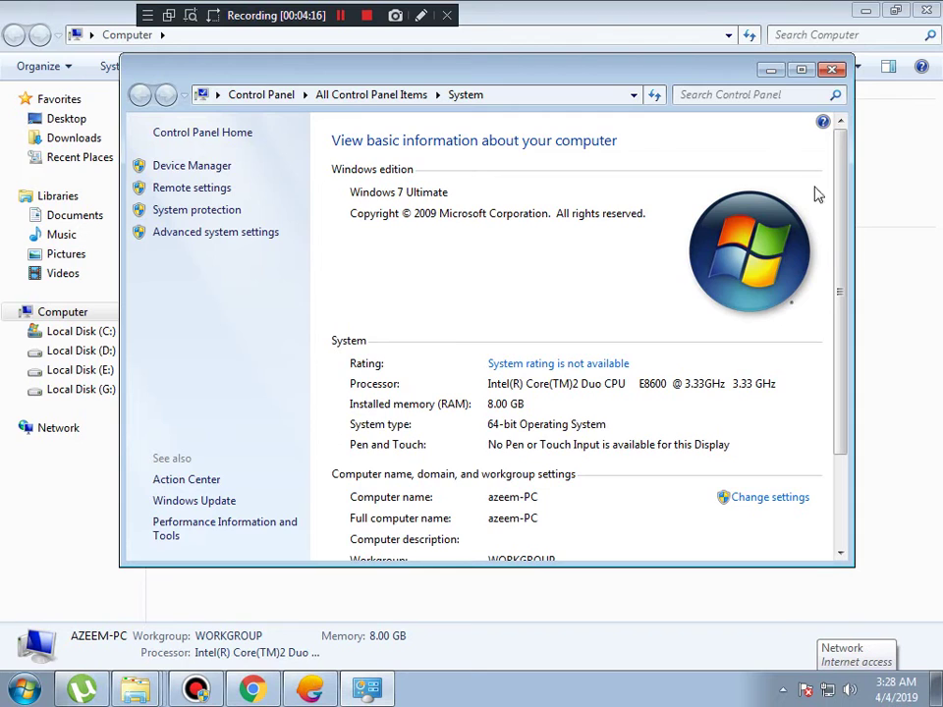
pyautogui.click(800, 70)
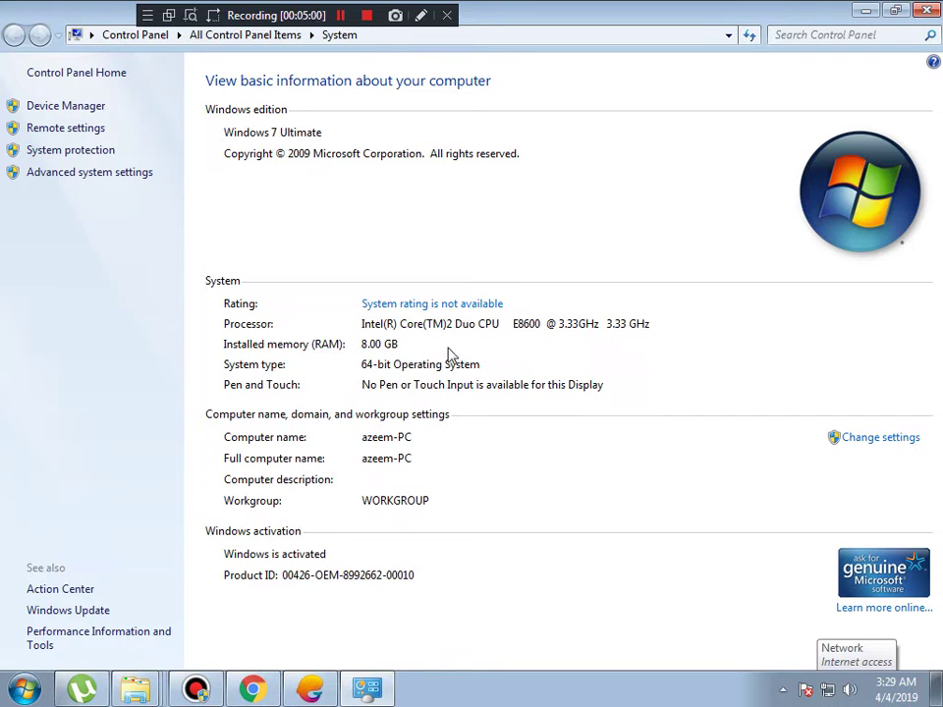
pyautogui.click(866, 11)
pyautogui.click(860, 14)
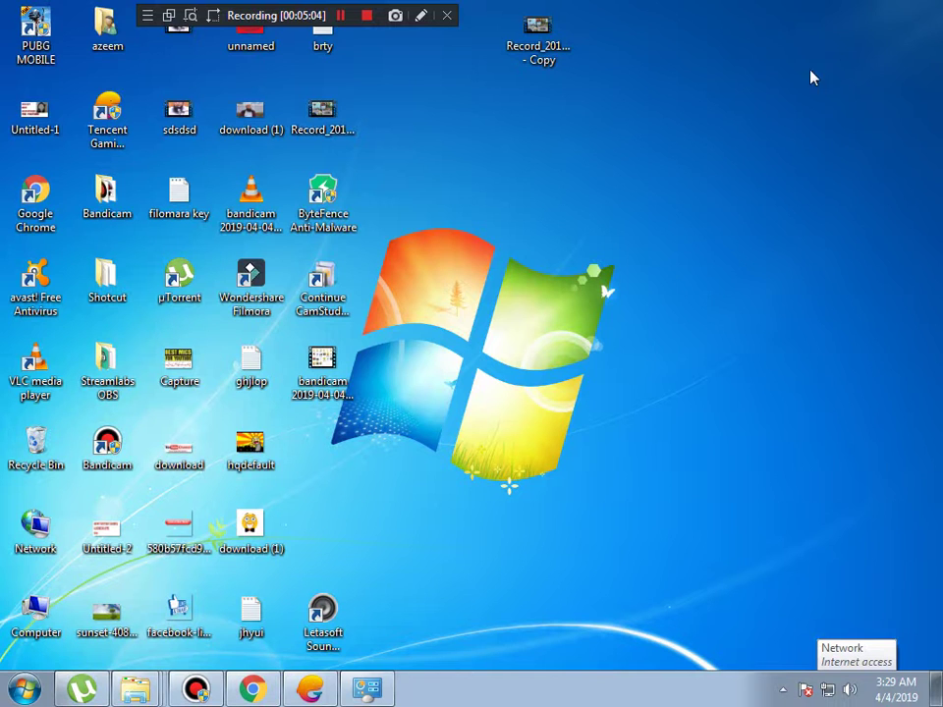
# Step: Restore the emulator window, acknowledge the emulator detection notice and dismiss the PUBG MOBILE subscription offers to reach the lobby
pyautogui.click(323, 699)
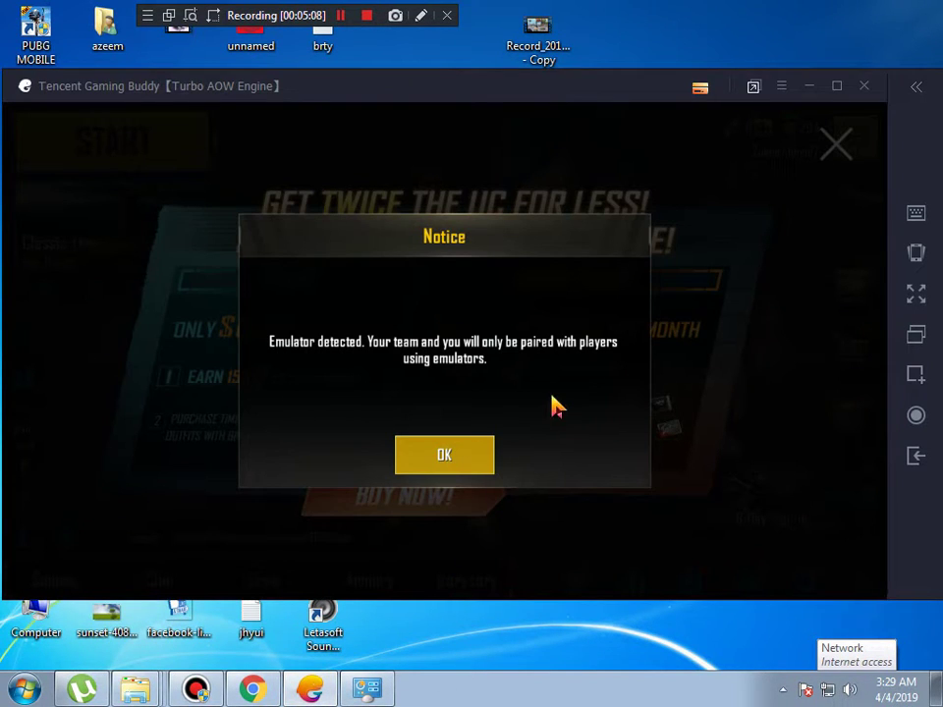
pyautogui.click(483, 456)
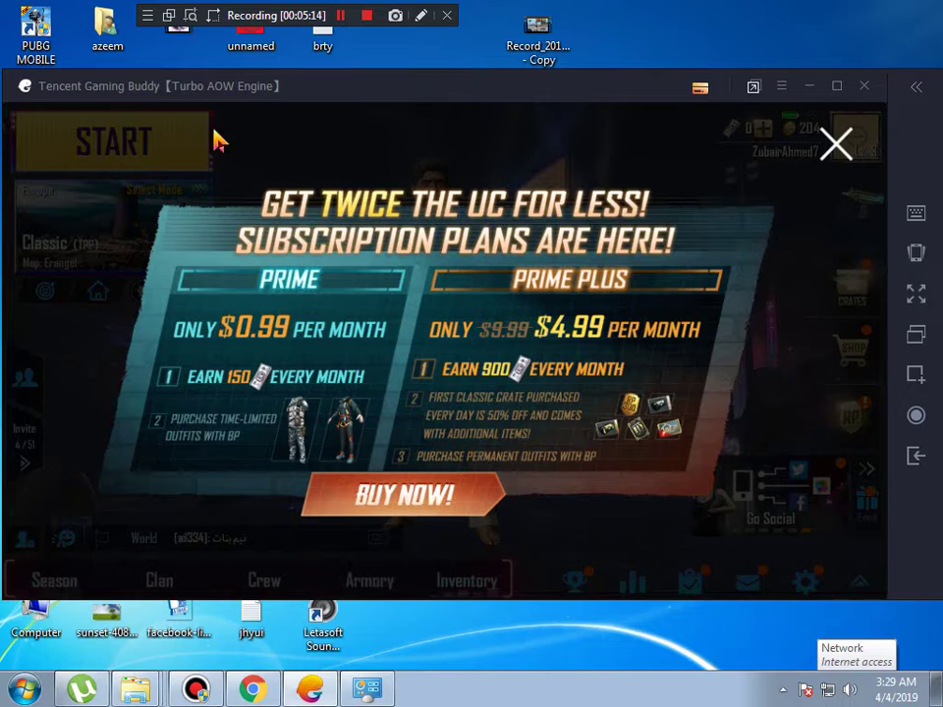
pyautogui.click(837, 189)
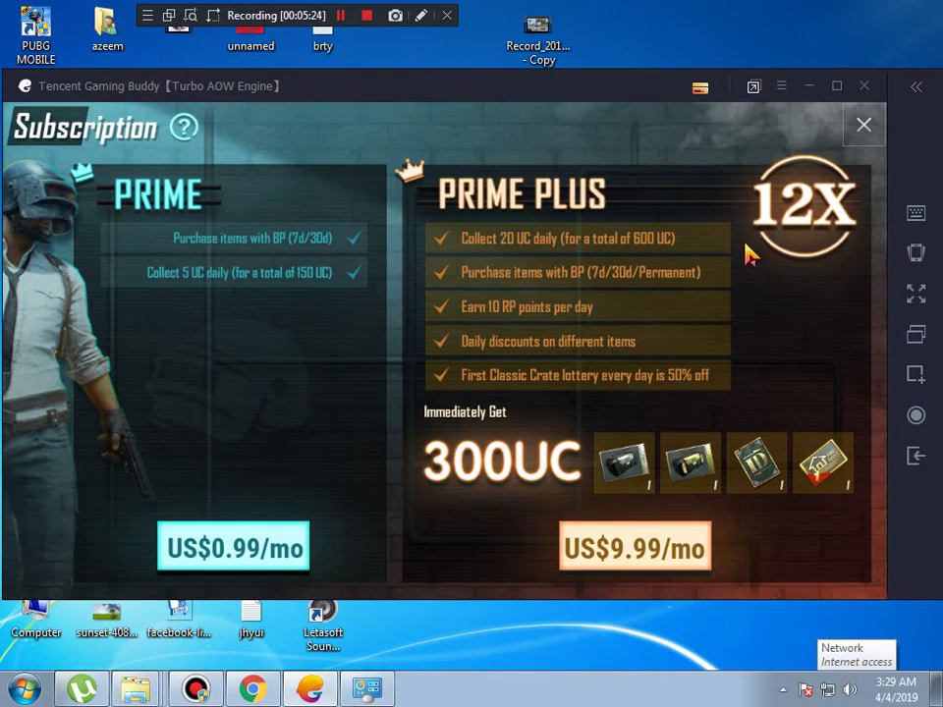
pyautogui.click(863, 123)
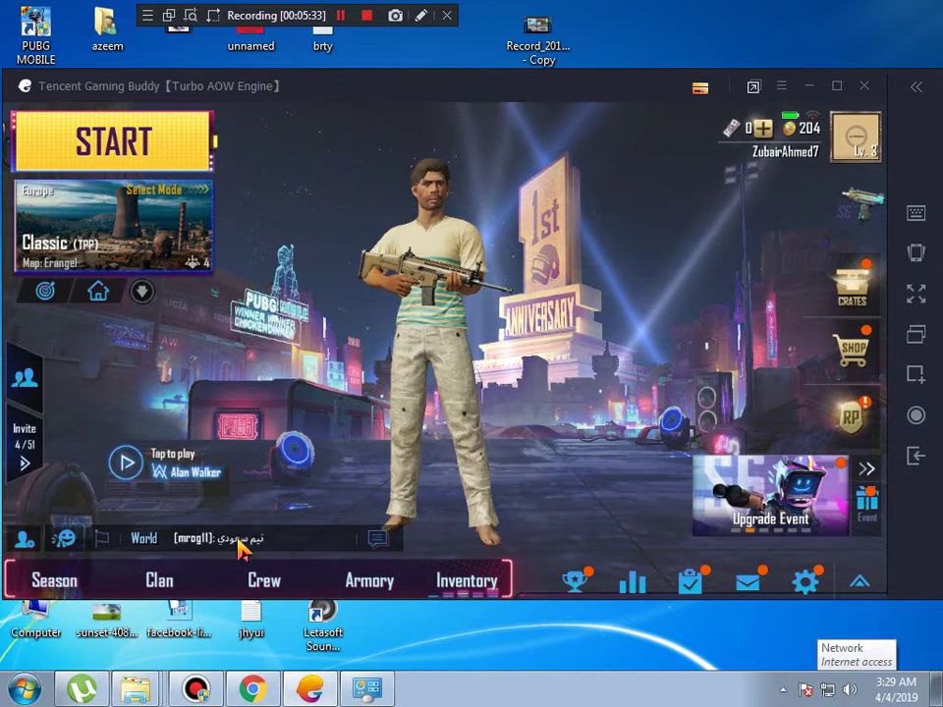
# Step: Look at the Season 6 purchase bonus offer from the PUBG MOBILE lobby and close it
pyautogui.click(168, 585)
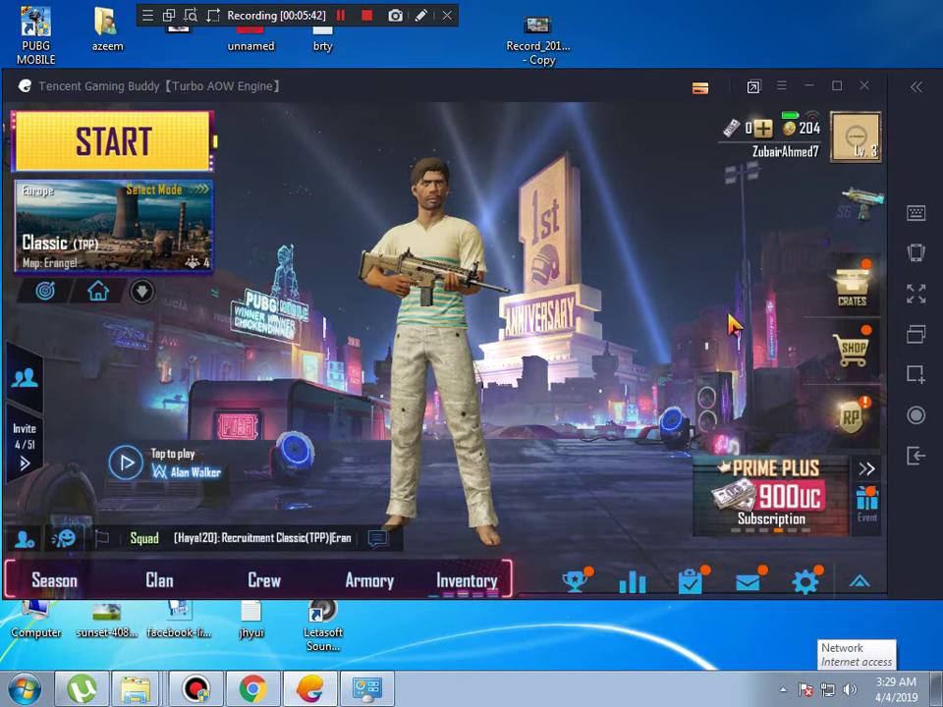
pyautogui.click(864, 202)
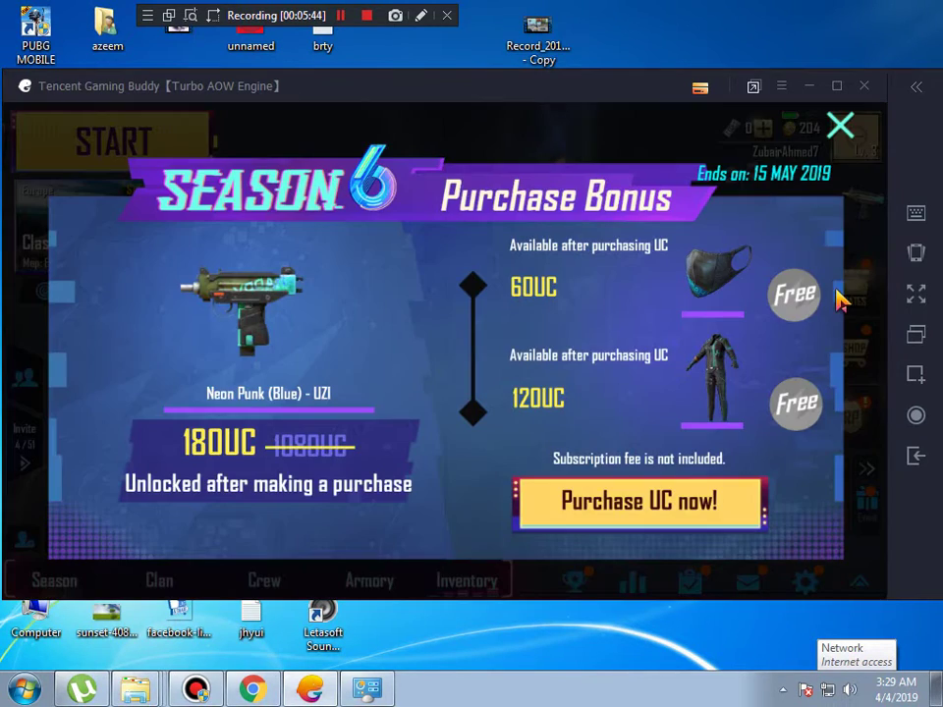
pyautogui.click(864, 196)
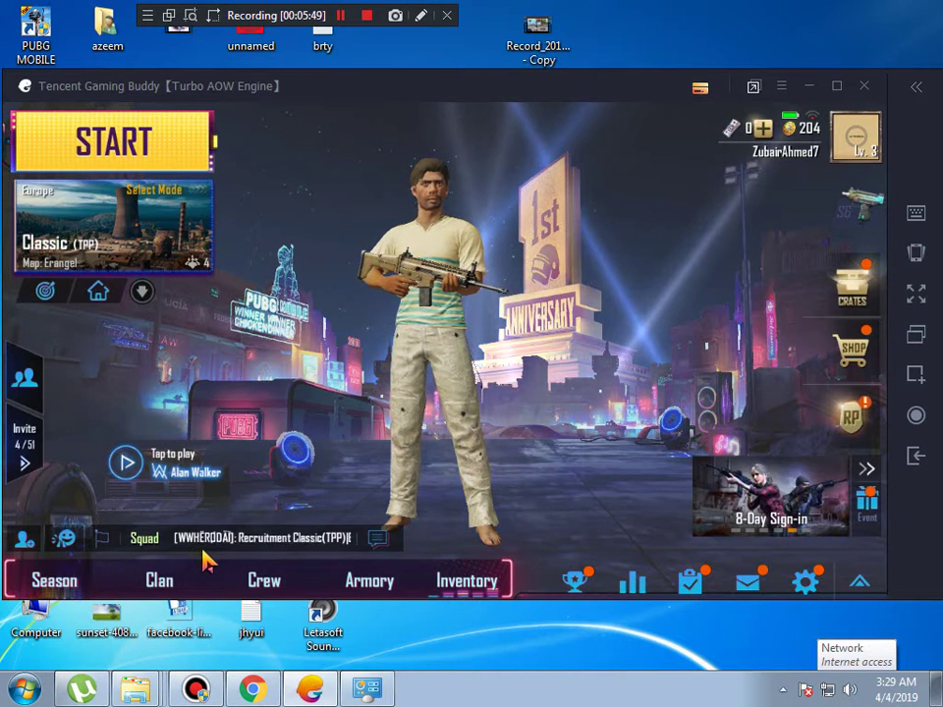
# Step: Start a Classic (TPP) match on the Erangel map with the Europe server
pyautogui.click(123, 139)
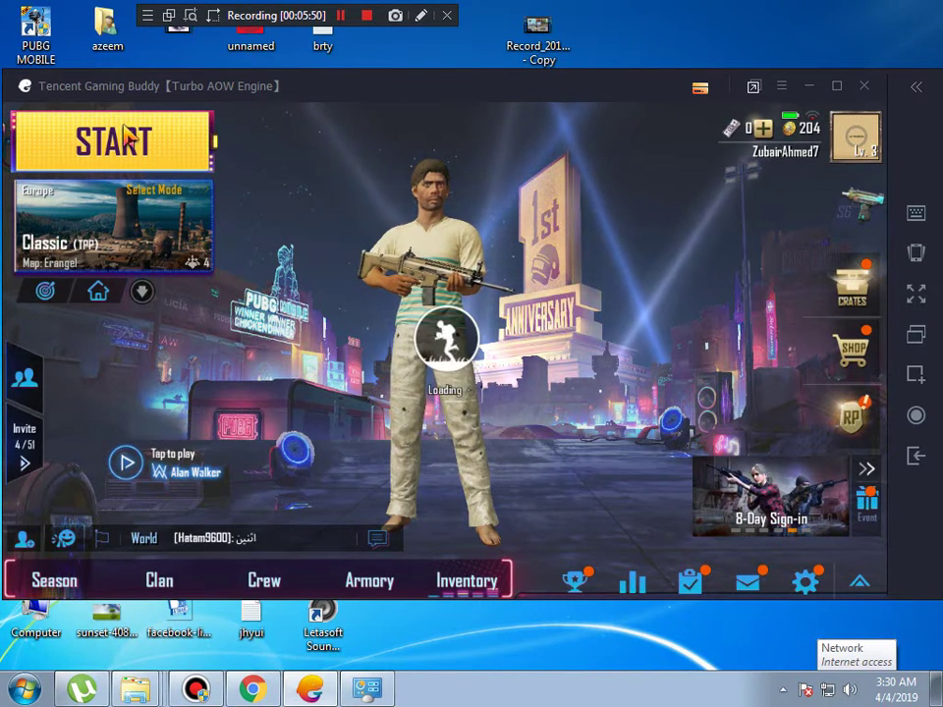